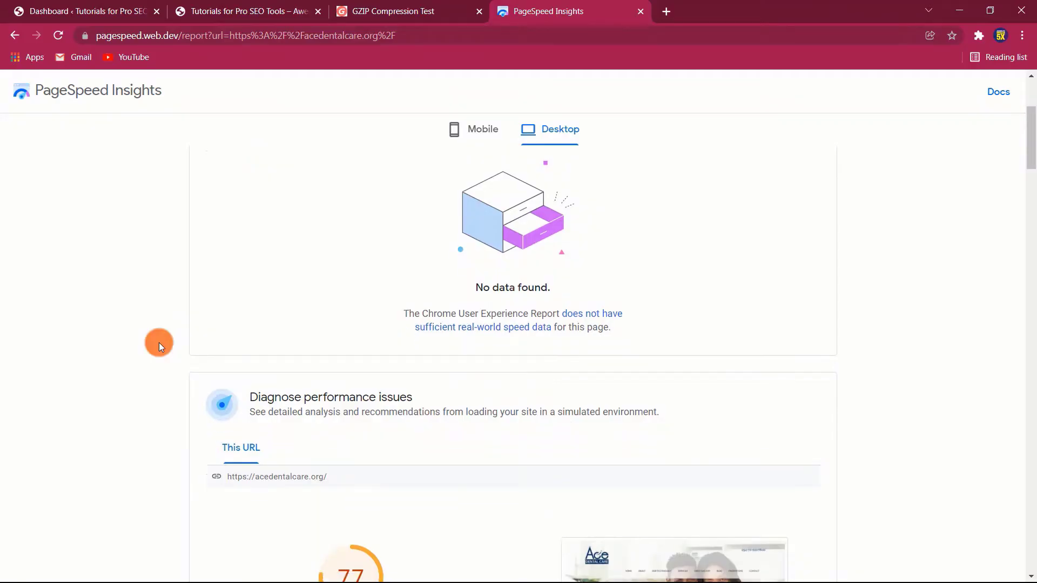
scroll(158, 342, down, 3)
scroll(159, 343, down, 1)
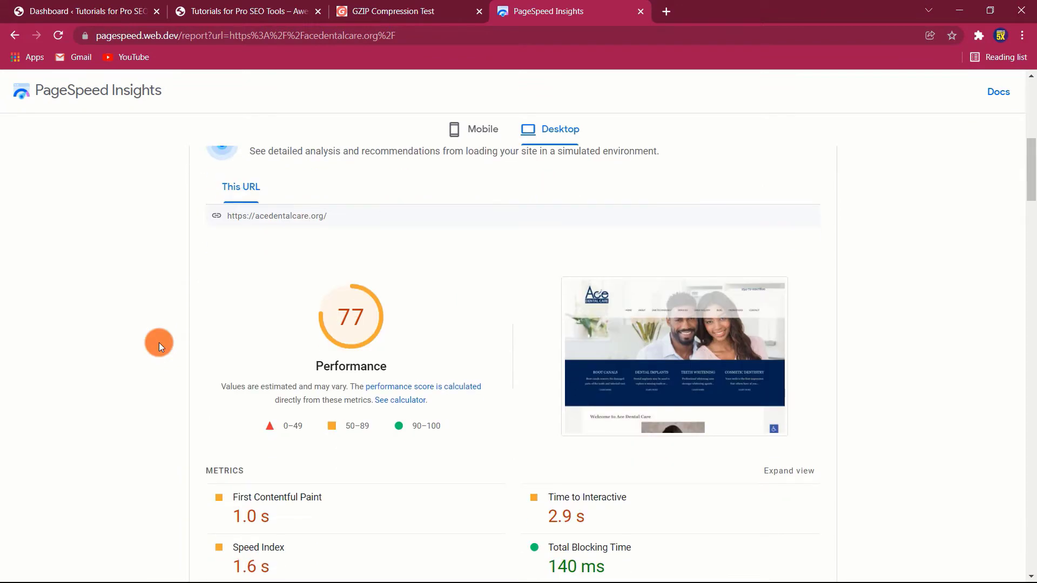
scroll(159, 343, down, 3)
scroll(158, 343, down, 3)
scroll(159, 343, down, 2)
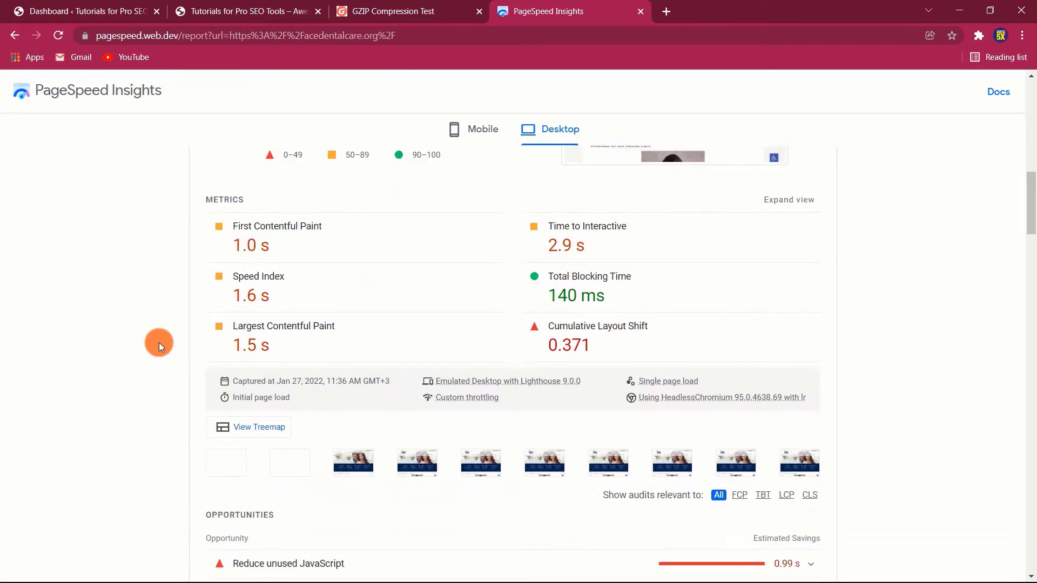
scroll(158, 343, down, 2)
scroll(158, 343, down, 2)
scroll(158, 342, down, 1)
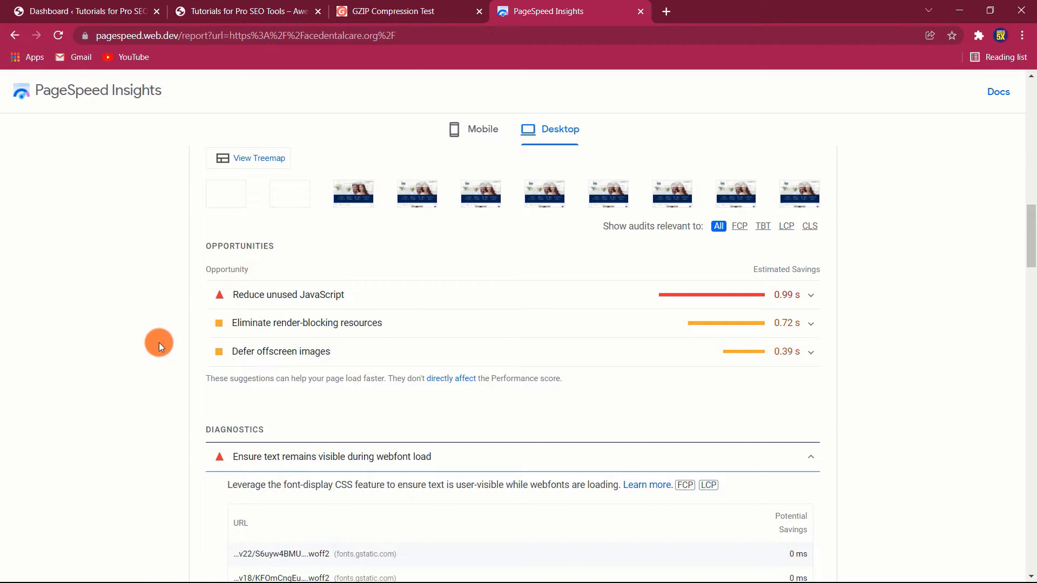
scroll(159, 343, down, 1)
scroll(159, 342, down, 1)
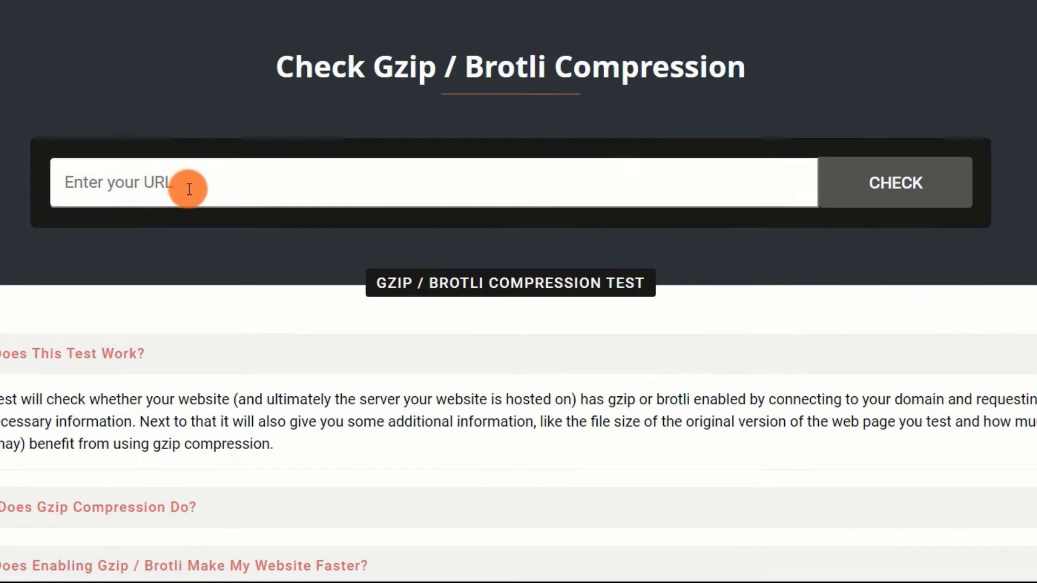
Test tutorials.proseotools.info in GiftOfSpeed's compression test: Brotli enabled at 87.54%
right_click(187, 290)
click(227, 326)
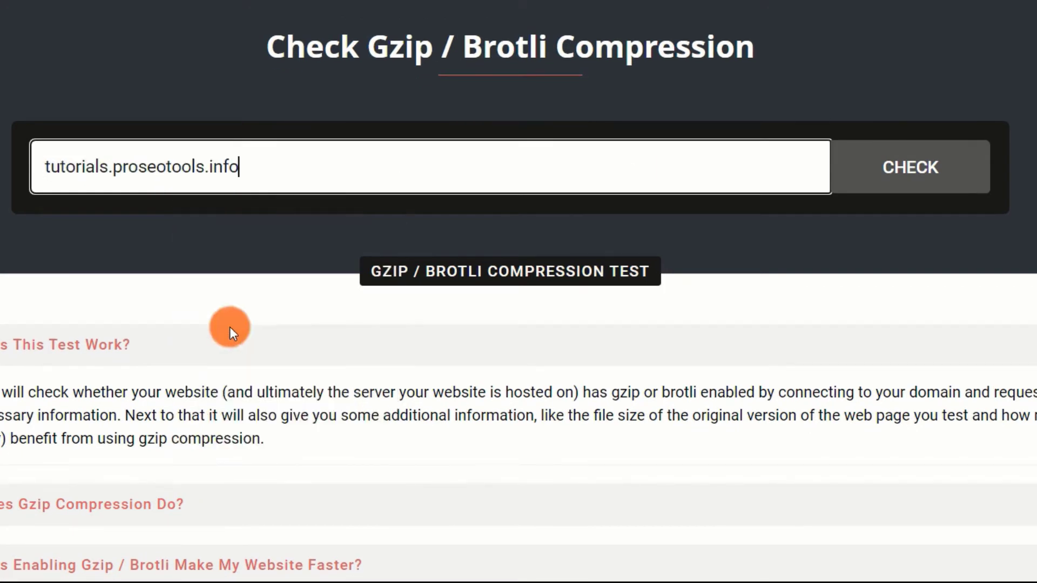
click(926, 170)
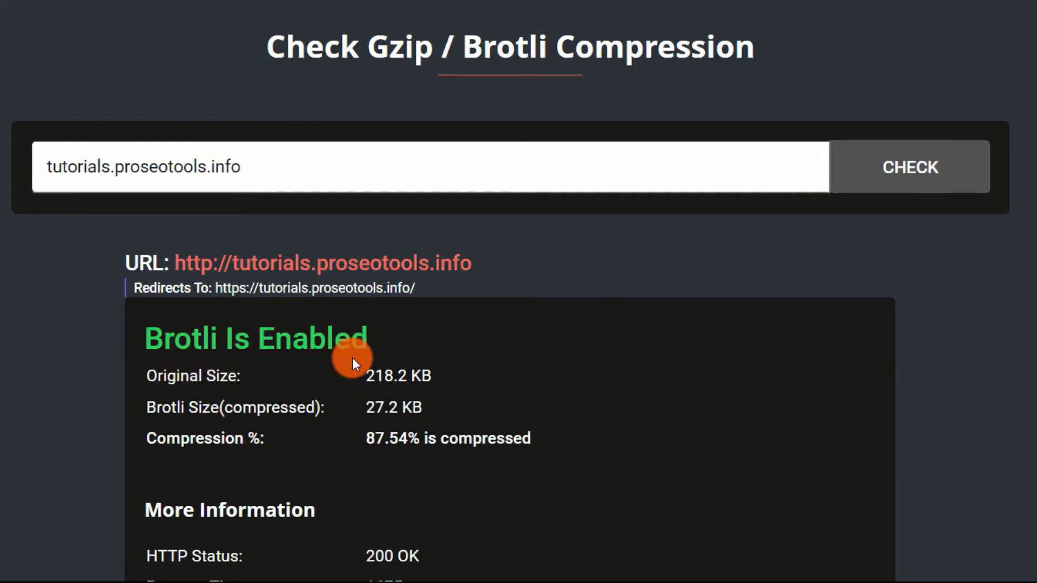
scroll(352, 357, down, 3)
scroll(353, 358, down, 2)
scroll(353, 357, up, 1)
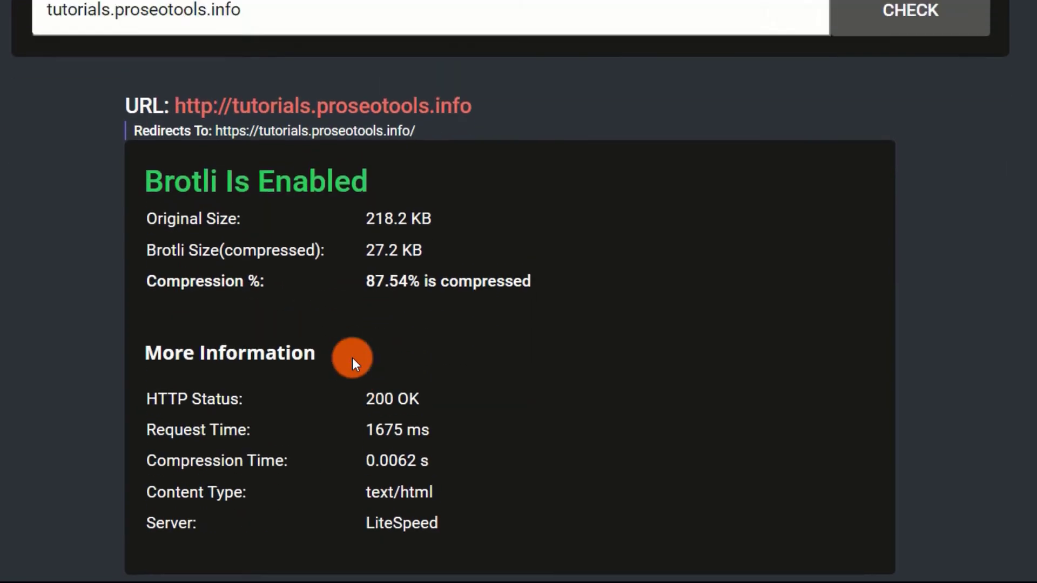
scroll(353, 358, up, 1)
scroll(353, 357, up, 2)
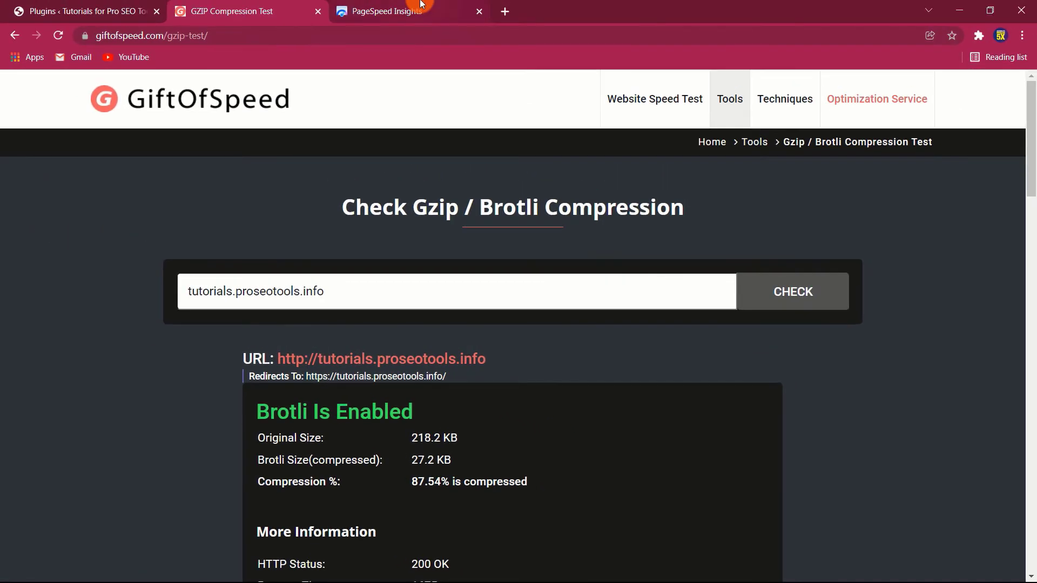
Close the PageSpeed Insights and Gzip/Brotli compression test pages
click(429, 10)
click(478, 14)
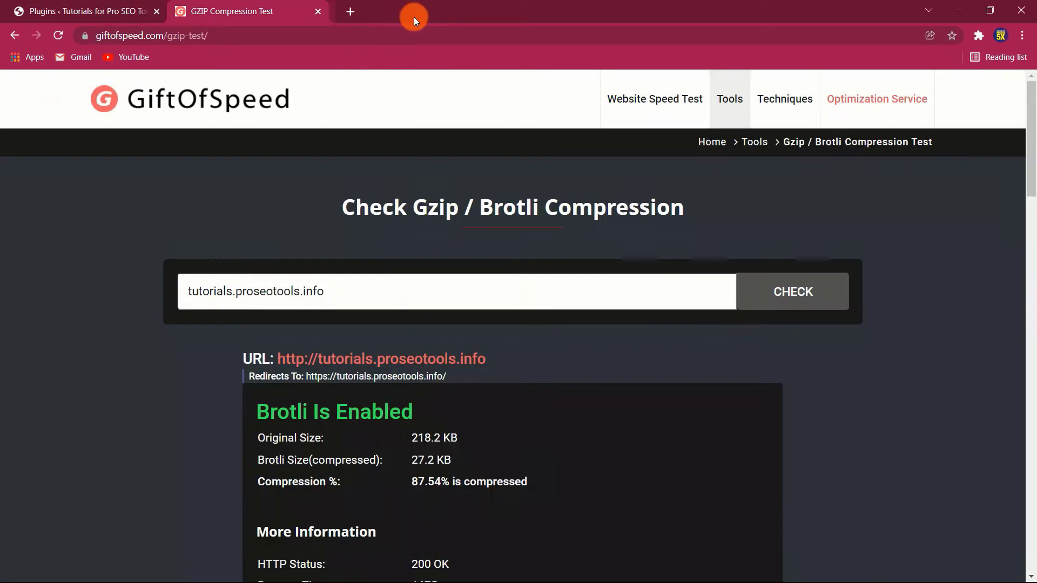
click(323, 13)
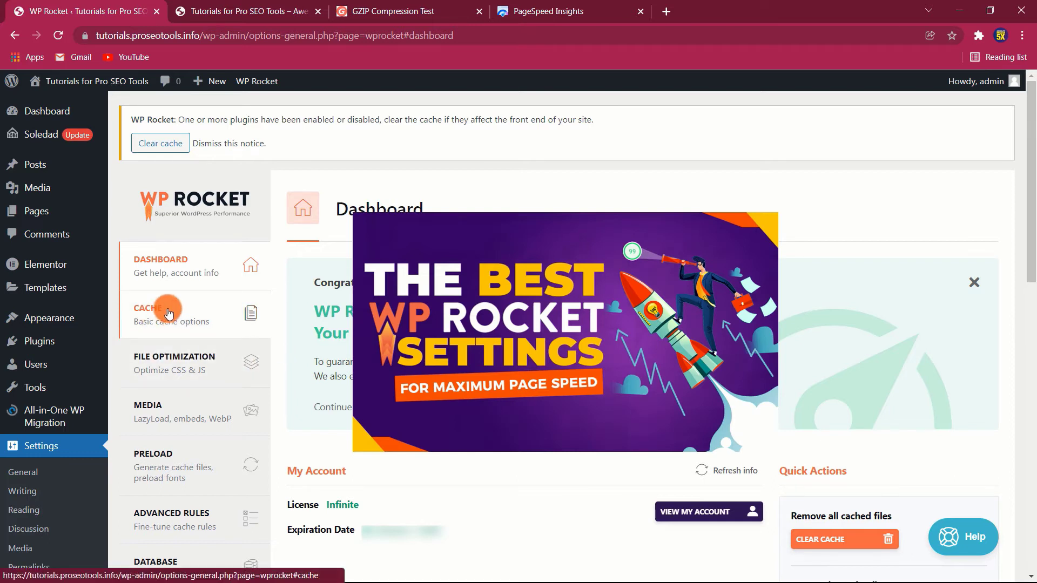
Review WP Rocket's Cache and File Optimization settings
click(168, 312)
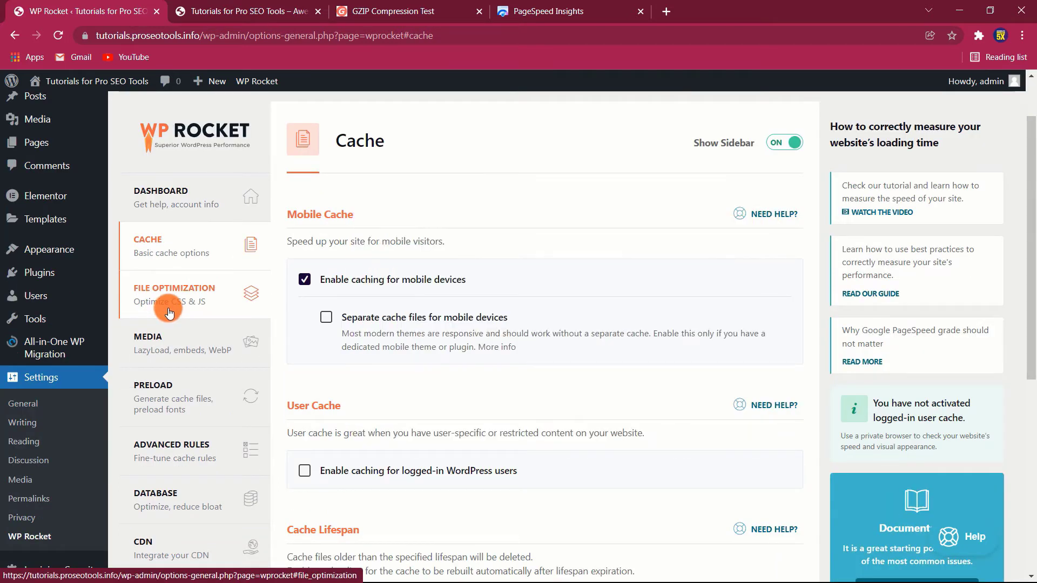
scroll(486, 330, down, 2)
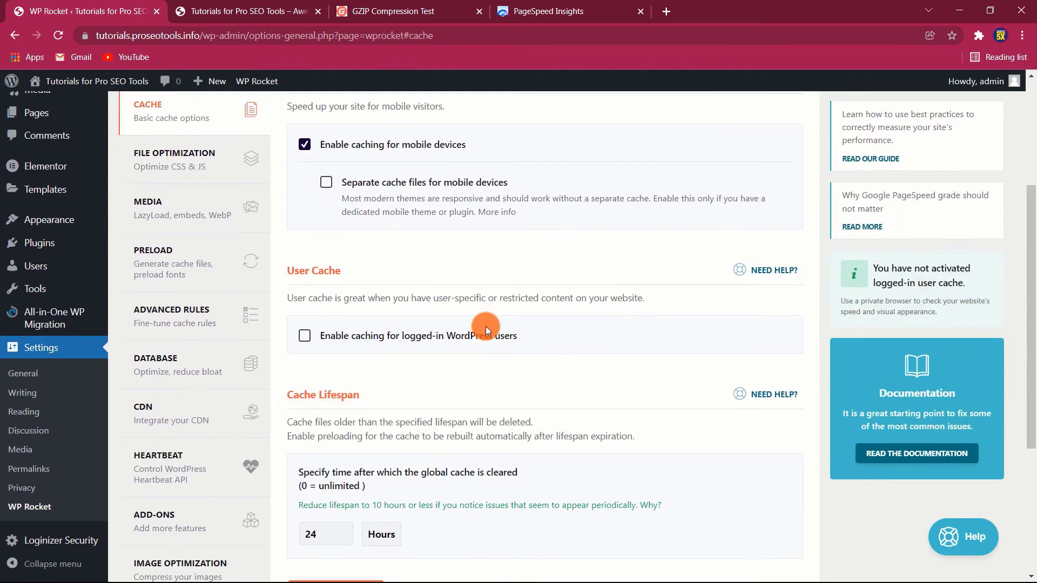
scroll(486, 330, down, 1)
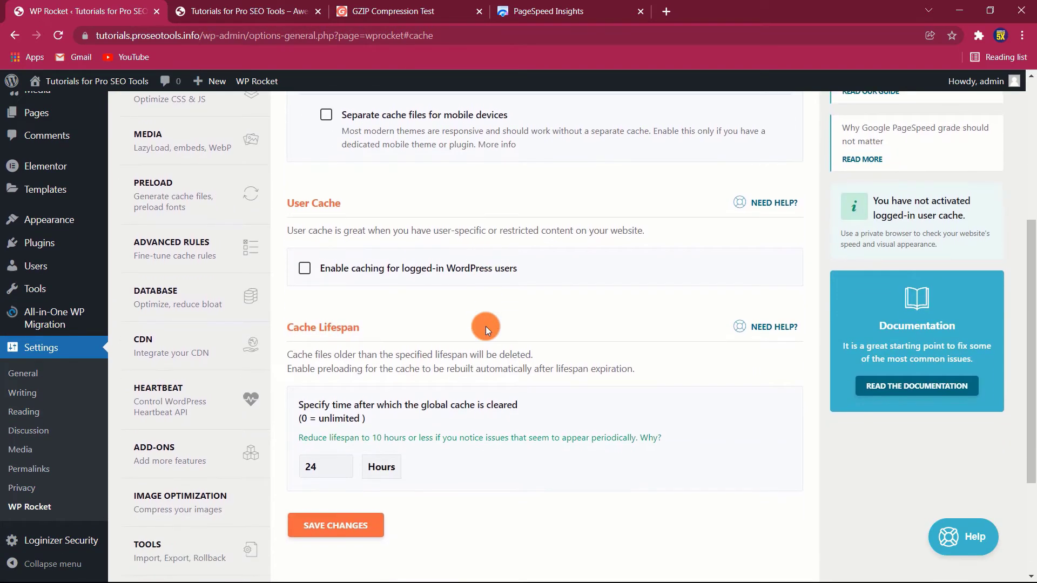
scroll(485, 326, up, 2)
scroll(484, 327, up, 2)
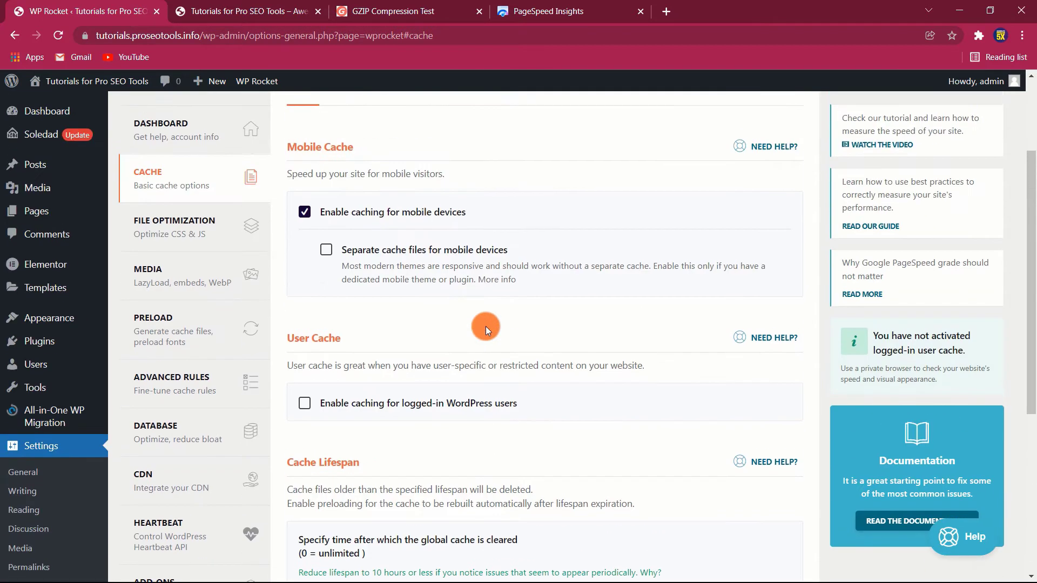
scroll(485, 327, up, 1)
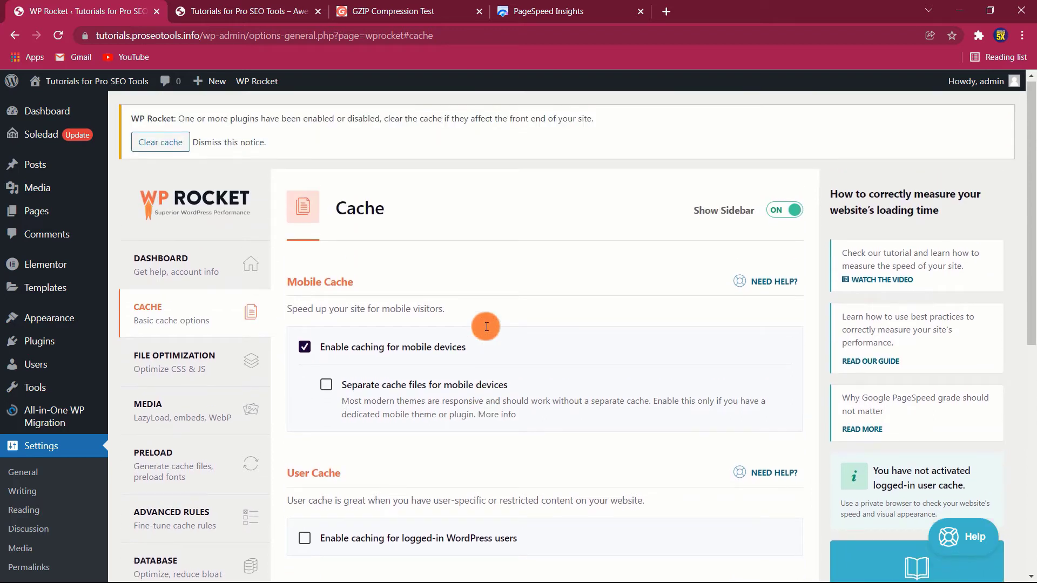
click(165, 358)
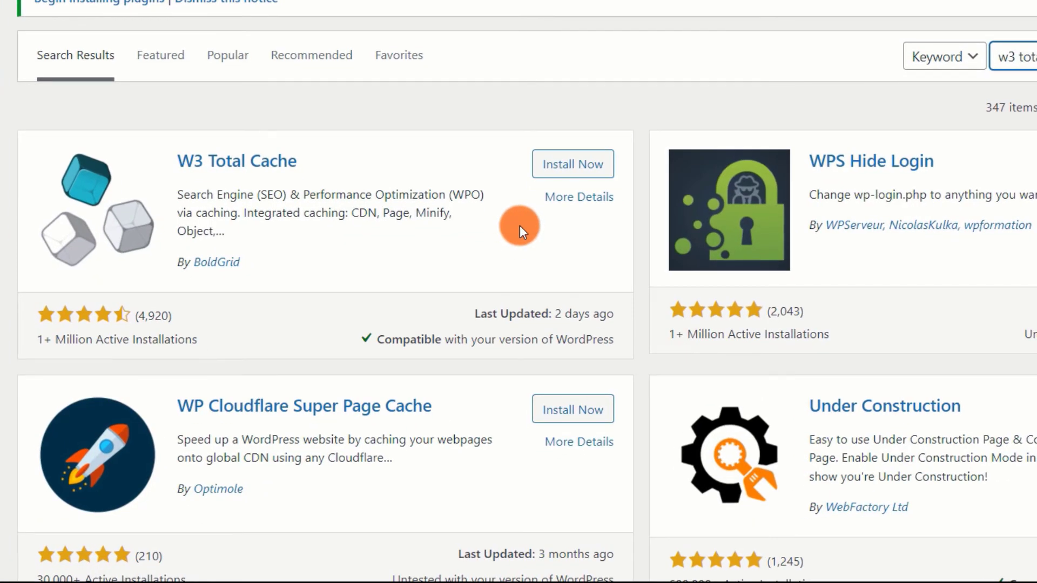
Install the W3 Total Cache plugin and activate it
click(584, 166)
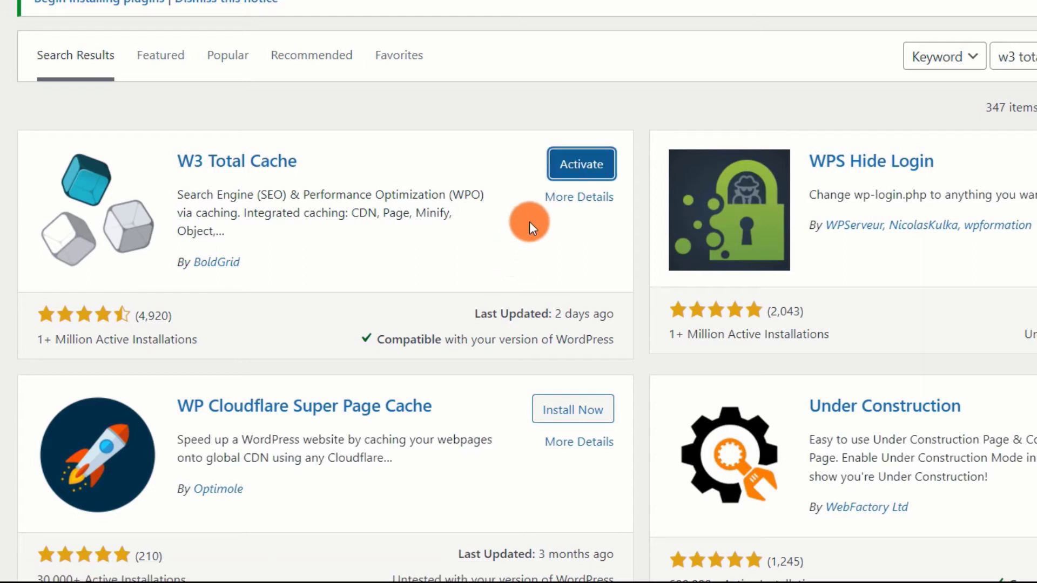
click(581, 164)
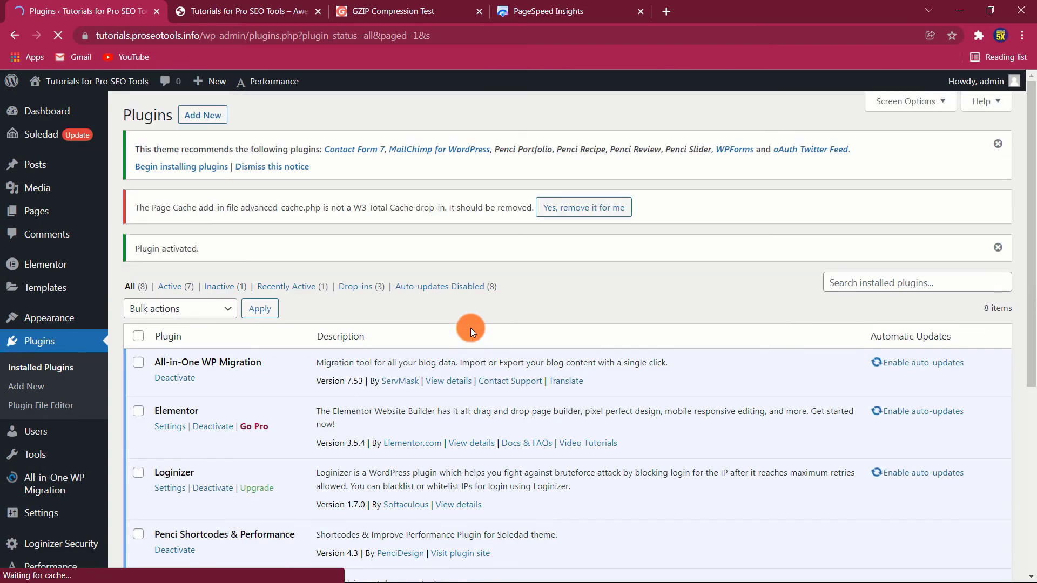
scroll(10, 413, down, 3)
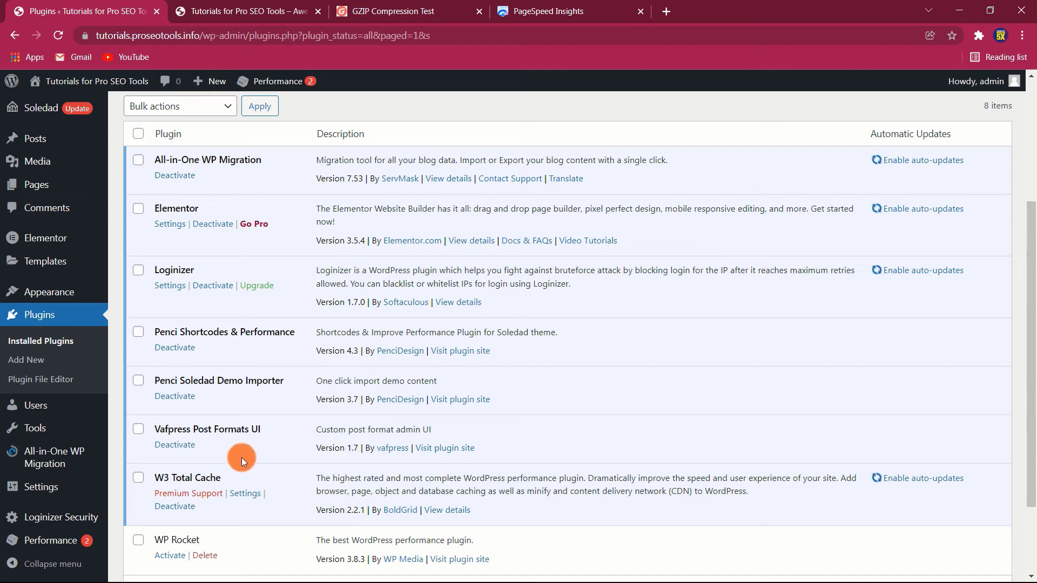
mouse_move(87, 381)
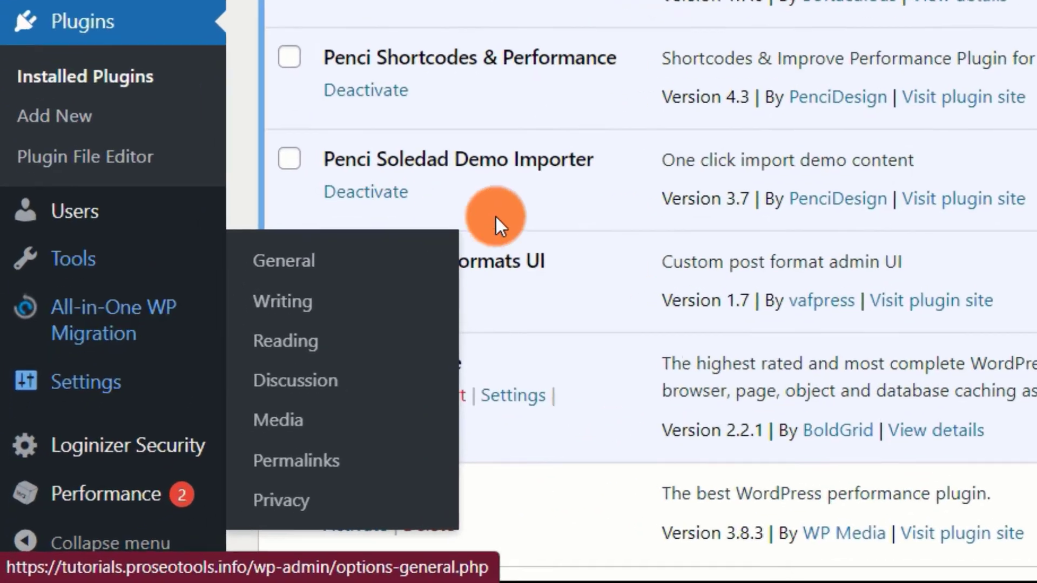
scroll(558, 446, up, 5)
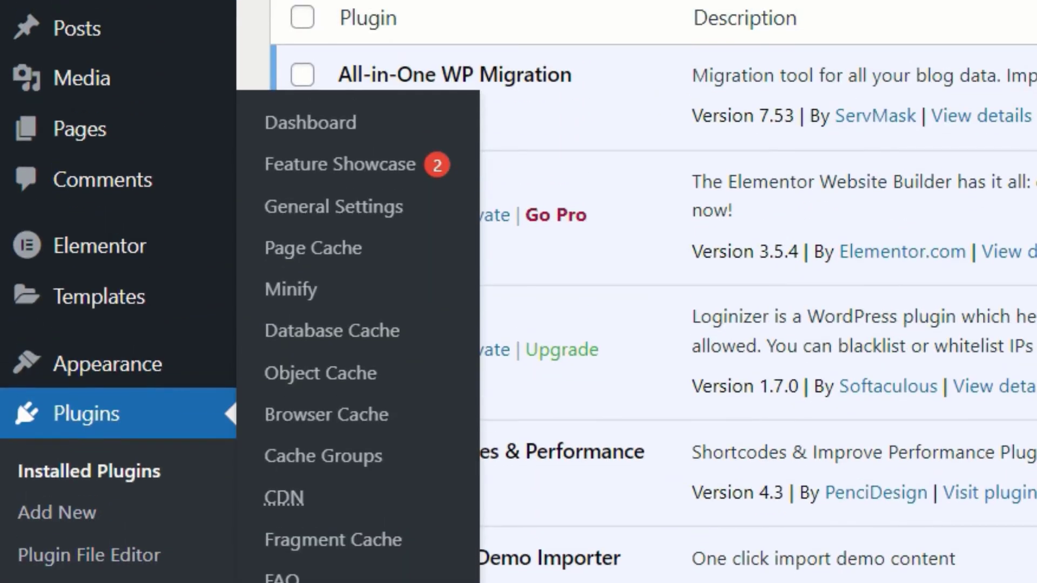
Enable Browser Cache in W3 Total Cache's General Settings to turn on HTTP compression
click(367, 236)
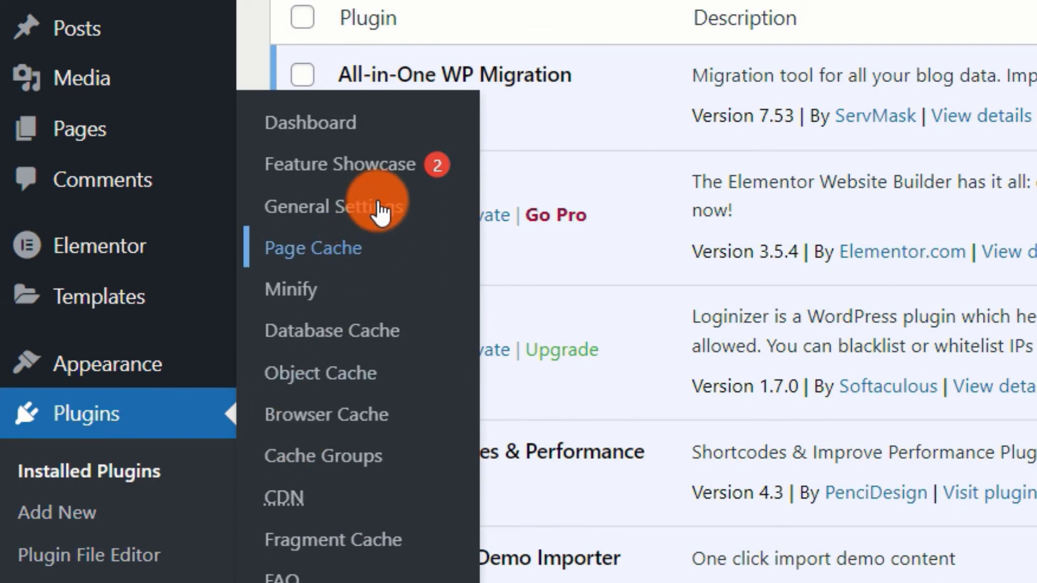
click(380, 211)
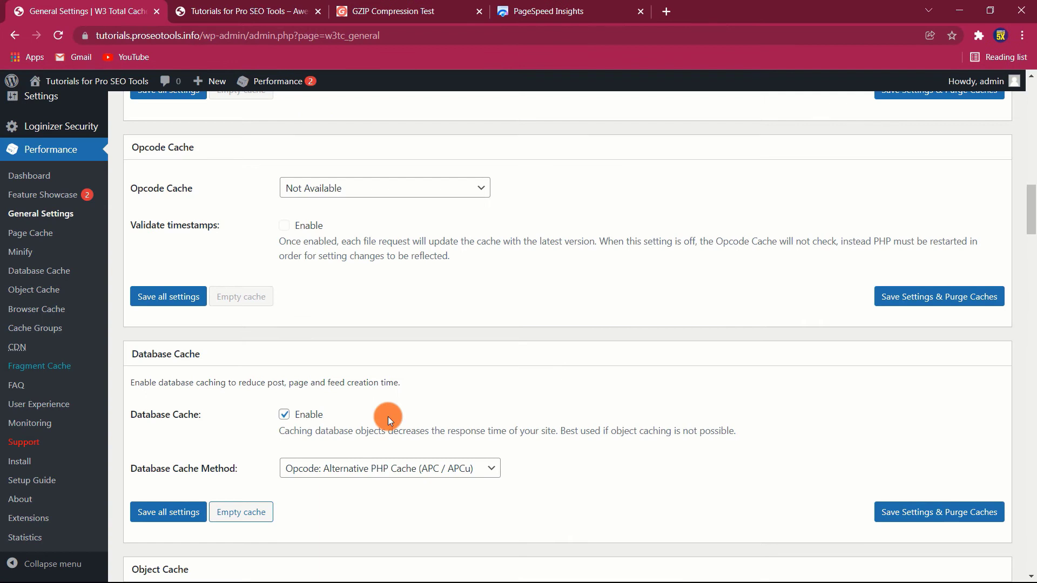
scroll(387, 416, down, 2)
scroll(389, 417, down, 1)
scroll(388, 416, down, 2)
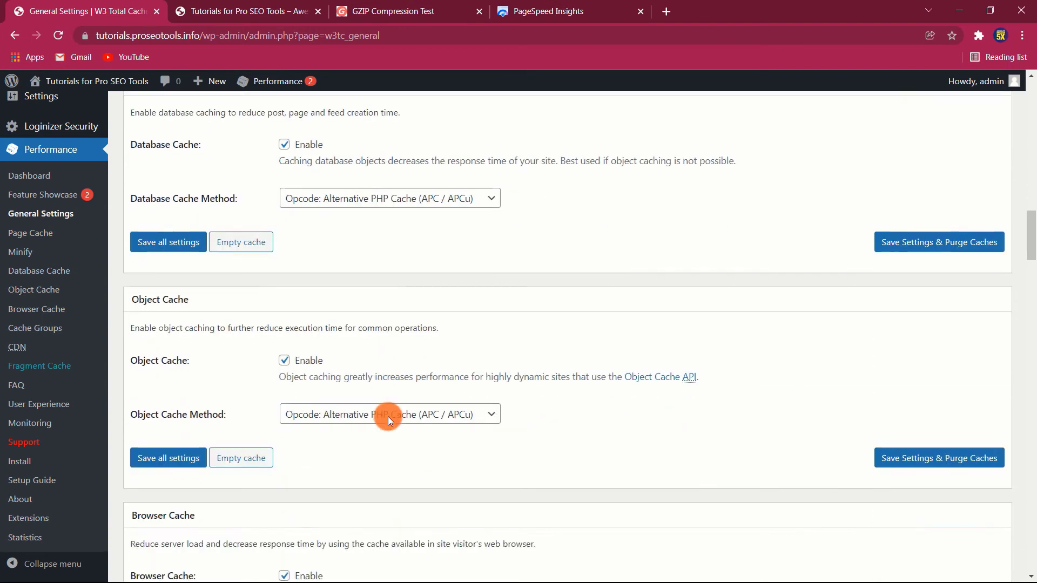
scroll(388, 416, down, 2)
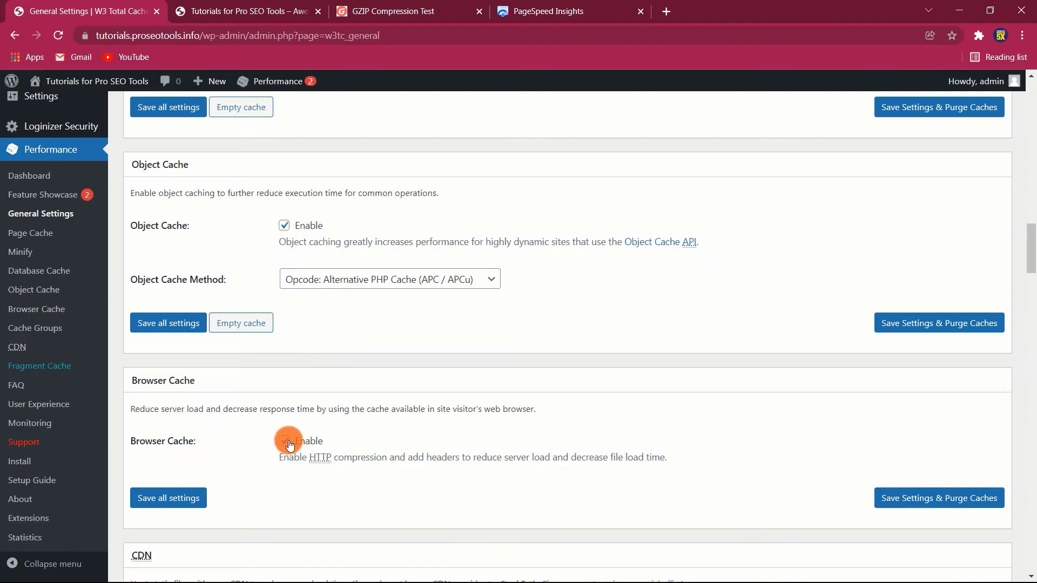
click(167, 498)
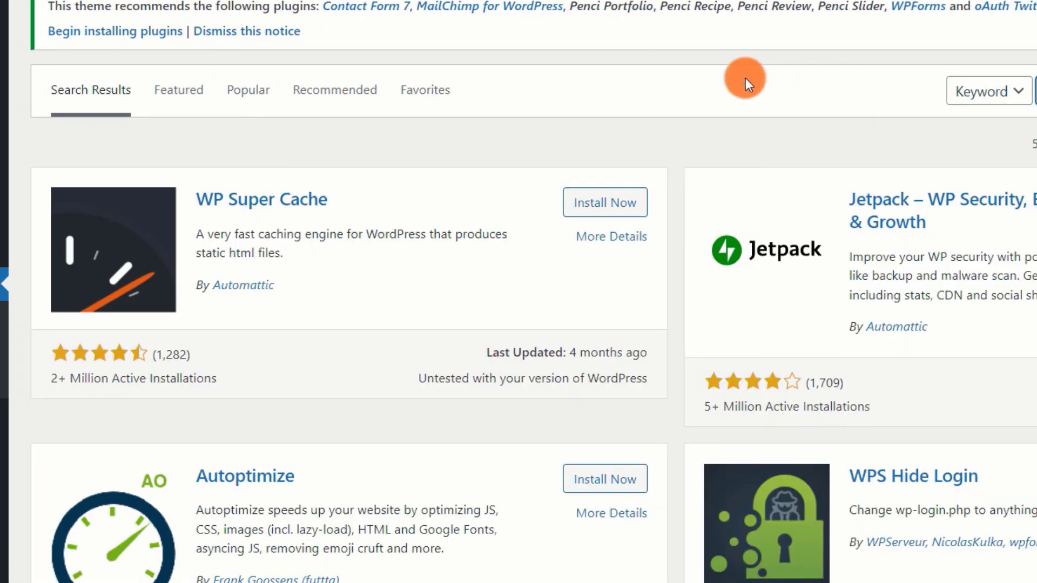
Install WP Super Cache, activate it, and return to the Dashboard home
click(606, 203)
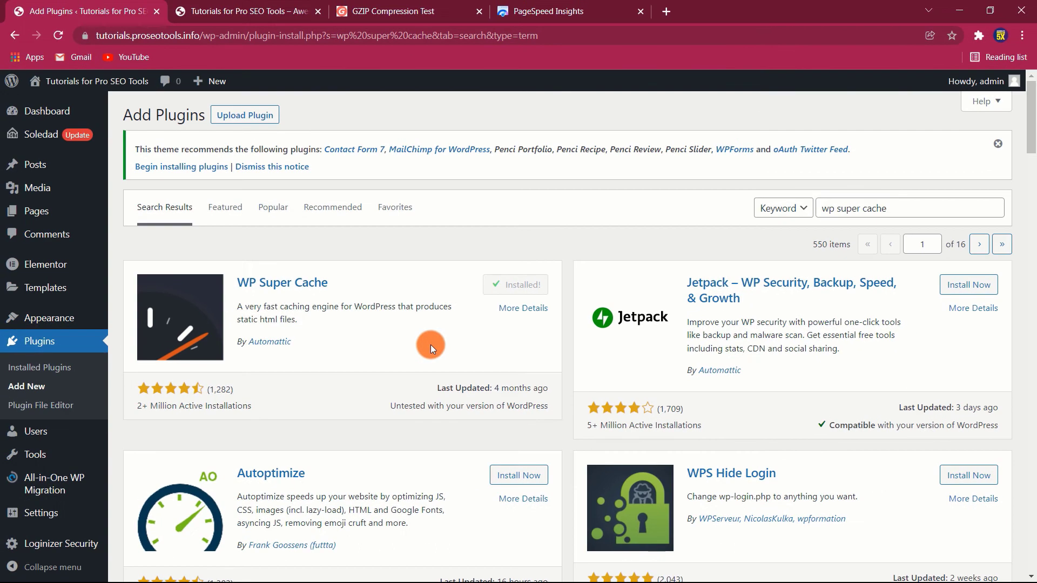
click(523, 284)
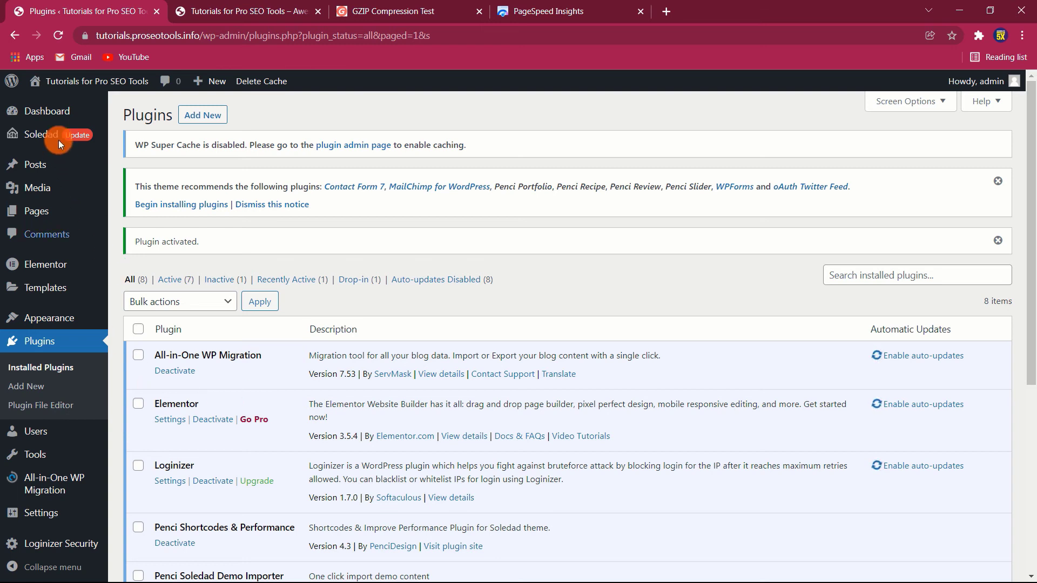
click(55, 113)
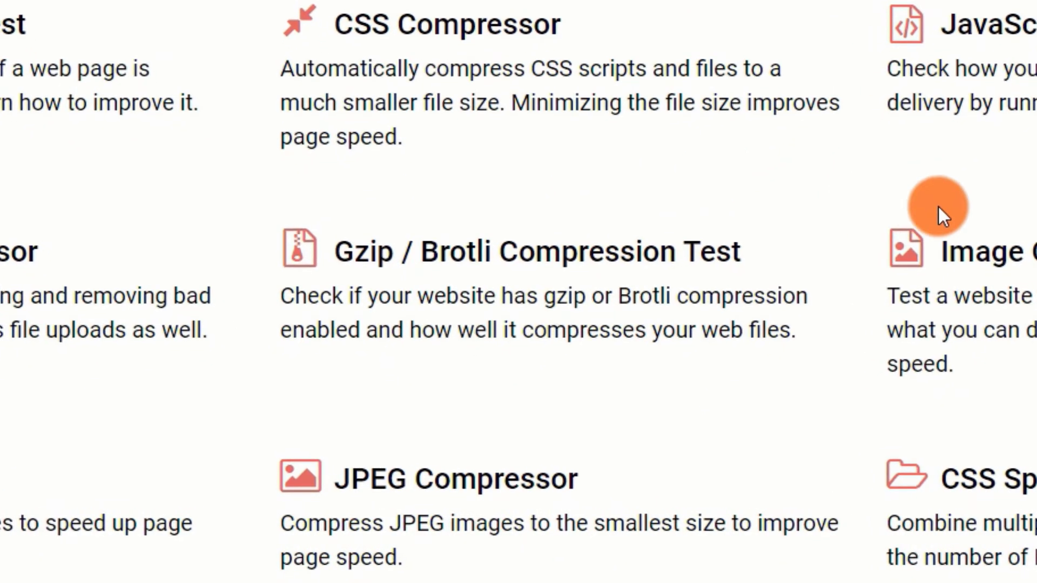
Paste tutorials.proseotools.info into GiftOfSpeed's Gzip / Brotli Compression Test and run the check
click(536, 273)
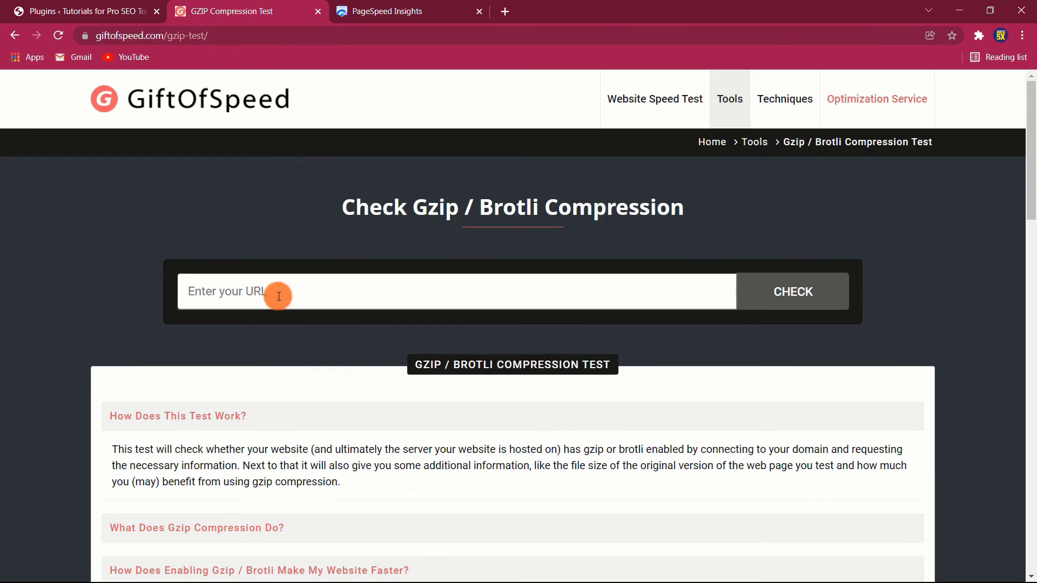
right_click(278, 295)
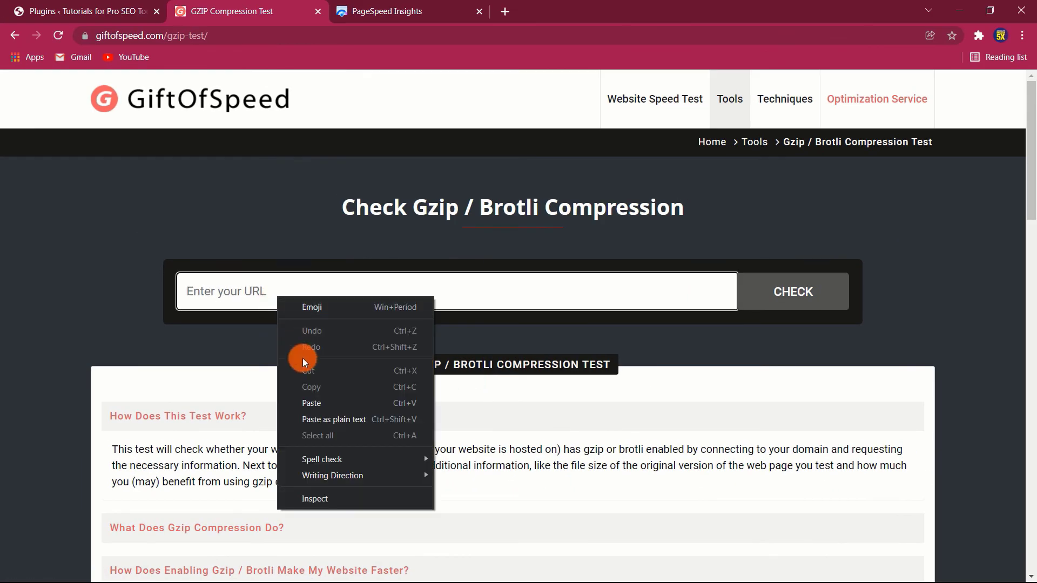
click(314, 403)
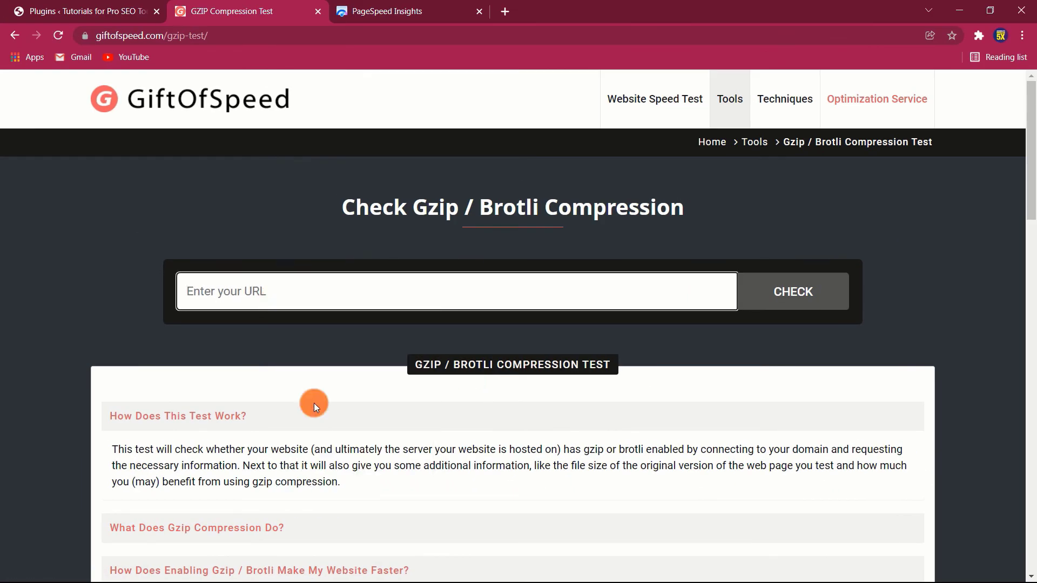
click(803, 293)
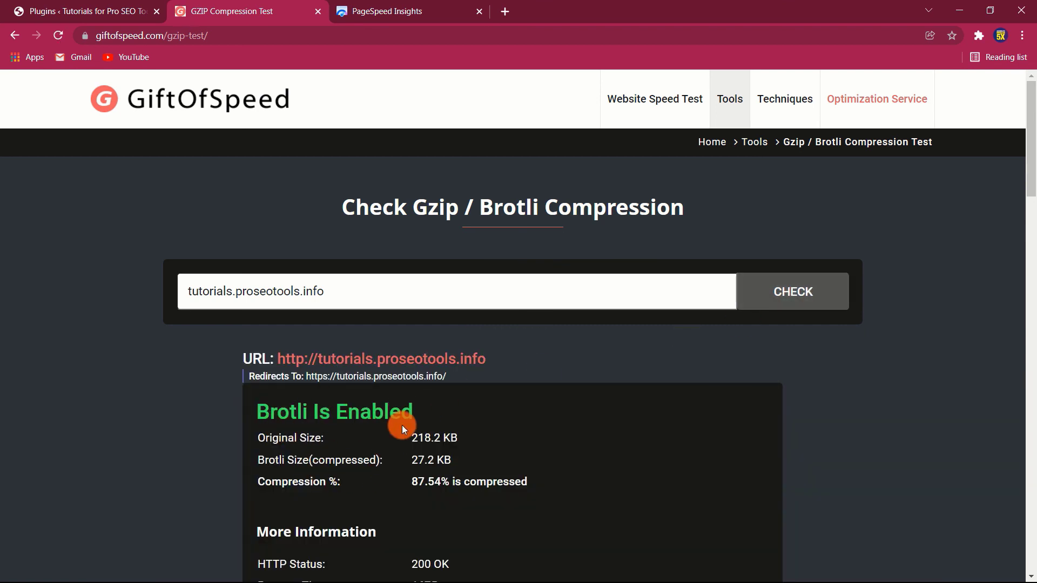
scroll(401, 425, down, 2)
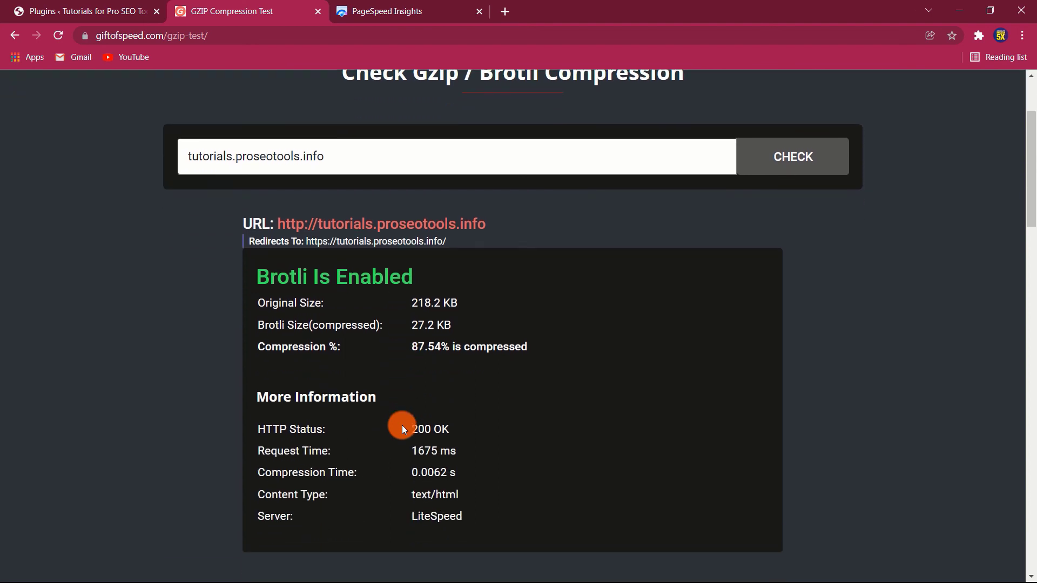
scroll(402, 425, up, 2)
scroll(403, 426, up, 2)
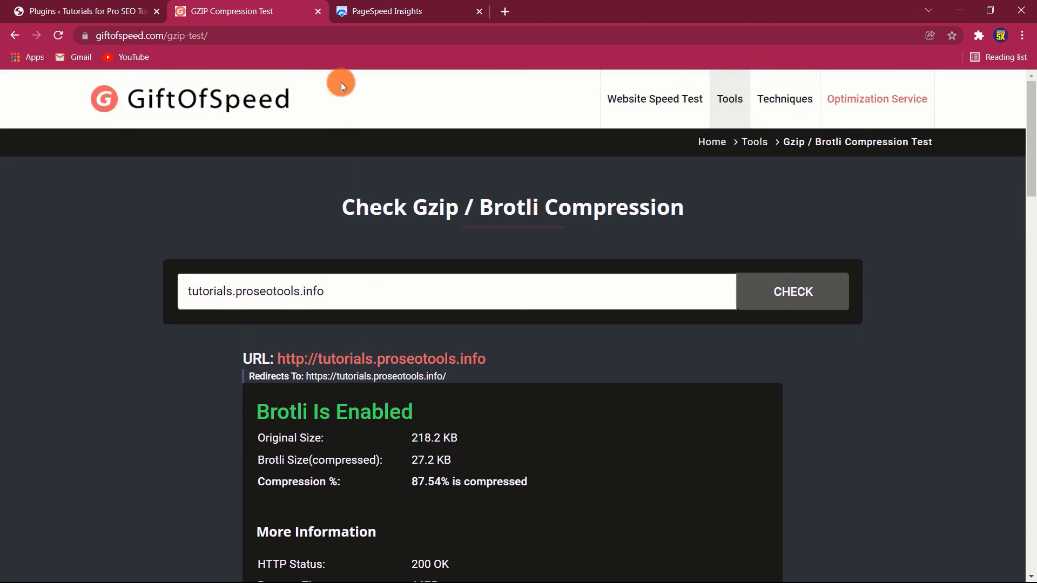